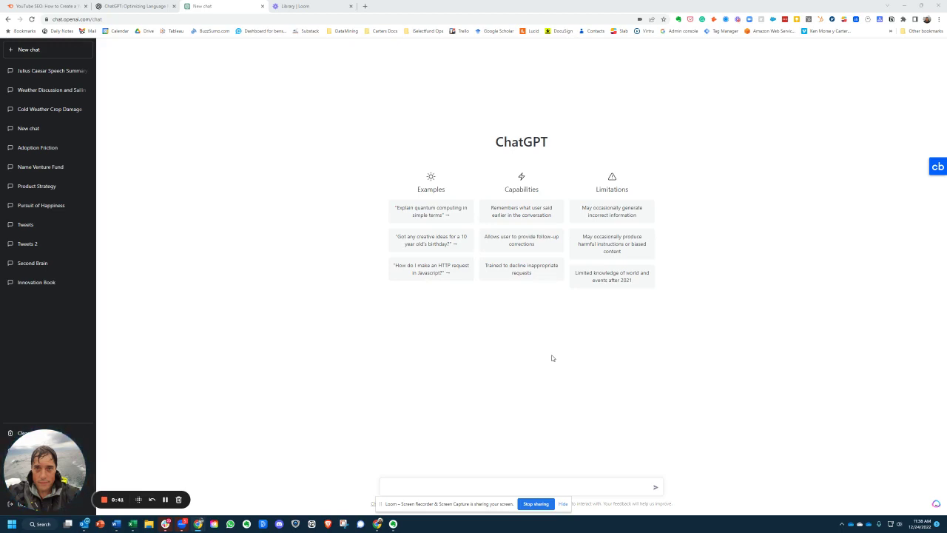
# - Begin the prompt by explaining that a 15 min summer speech on innovation should be broken down into 3 or 4 shorter videos
pyautogui.click(510, 485)
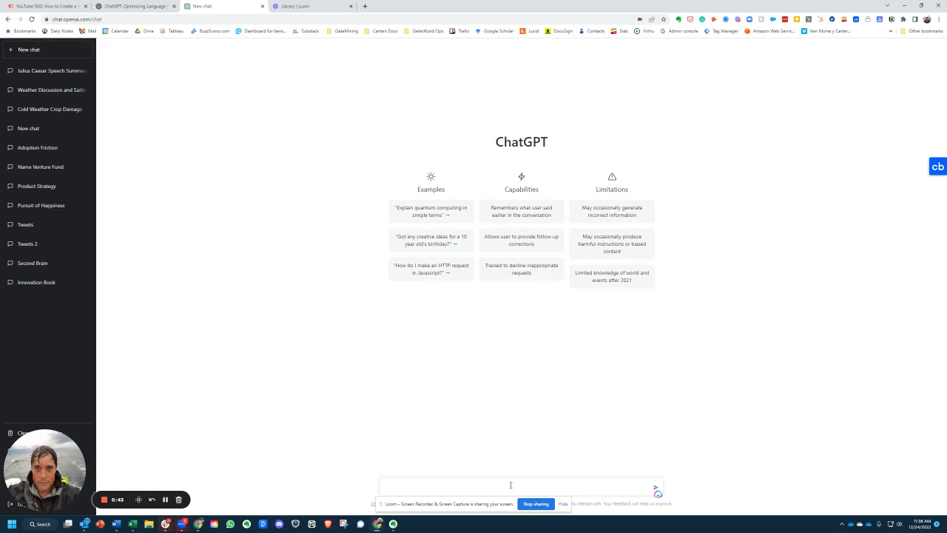
pyautogui.write('I gave a talk this summer that was a longer 15 min speech on in')
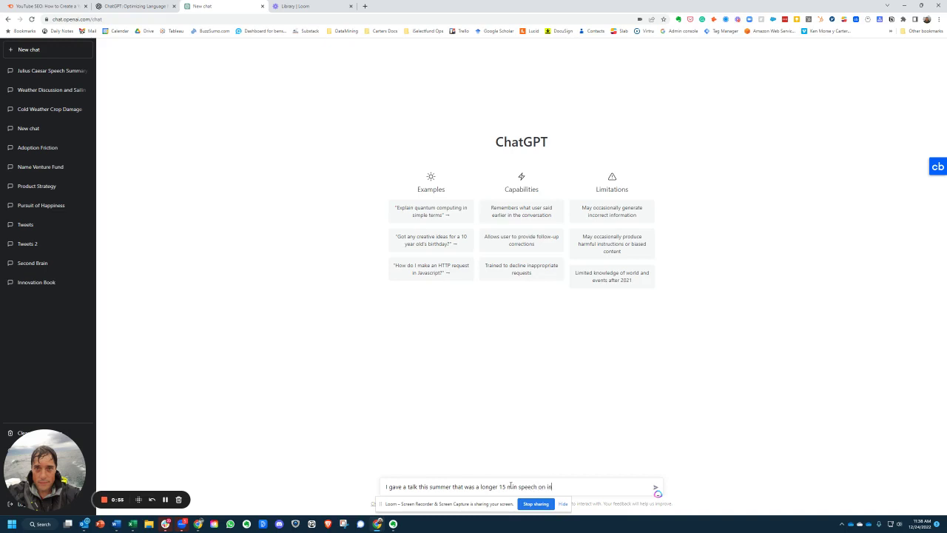
pyautogui.write('novation.  I covered a lot of topics.  I would like to bre')
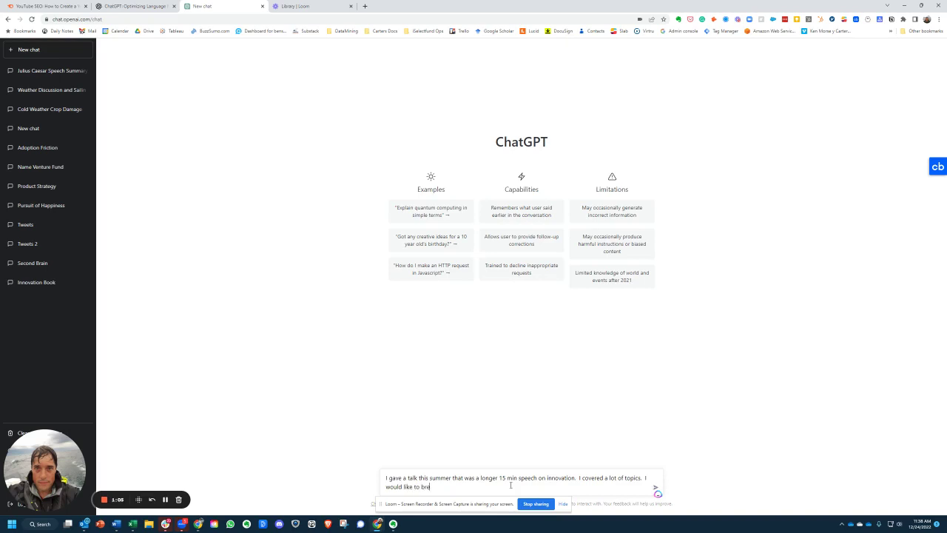
pyautogui.write('ak this down into 3 or 4 shorter videos about innovation')
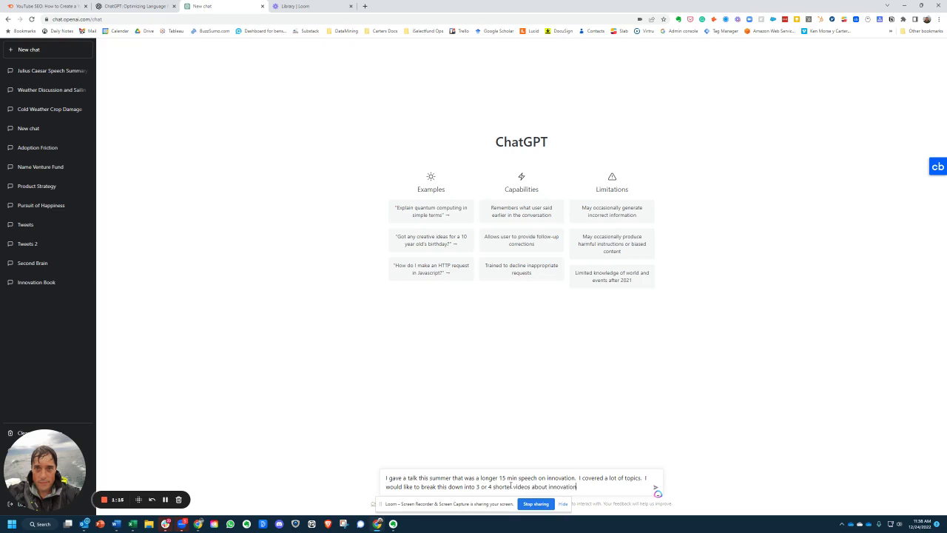
# - Add to the prompt that the videos get posted on youtube as Shorts, described as 60 sec to 90 second videos on a topic
pyautogui.write('.  And post the vi')
pyautogui.write('deos on ')
pyautogui.write('youtube a')
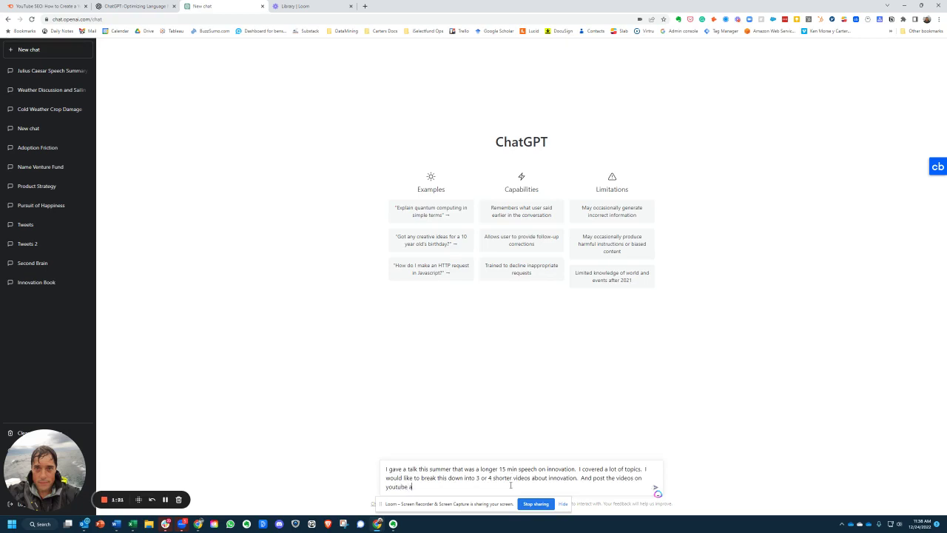
pyautogui.write('s "Shorts.  Shorts are 60 sec to 90 second videos on a')
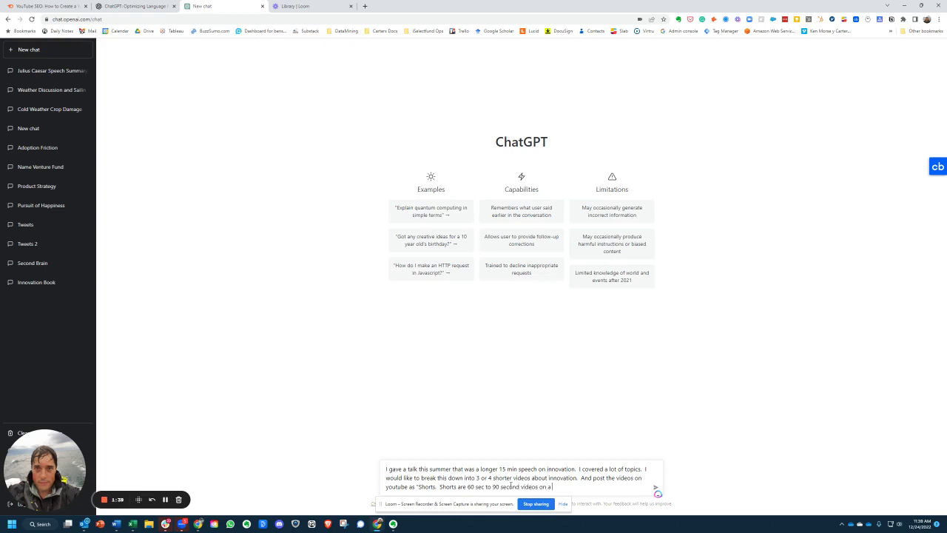
pyautogui.write(' tipo')
pyautogui.write('op')
pyautogui.write('ic.')
# - Add a separate line "This is the text of the speech.", paste the copied speech below it and send the prompt
pyautogui.hotkey('shift', 'Return')
pyautogui.hotkey('shift', 'Return')
pyautogui.write('This is the')
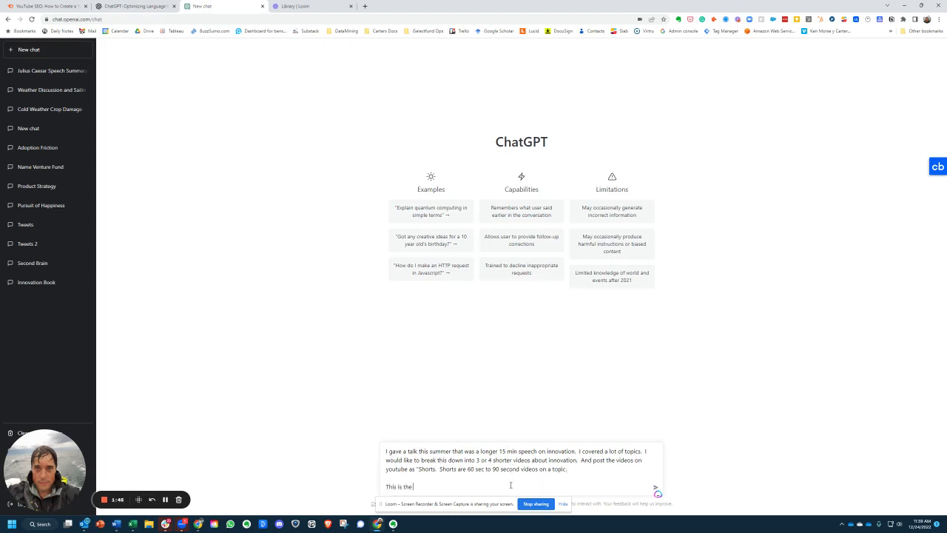
pyautogui.write(' text of the speech.')
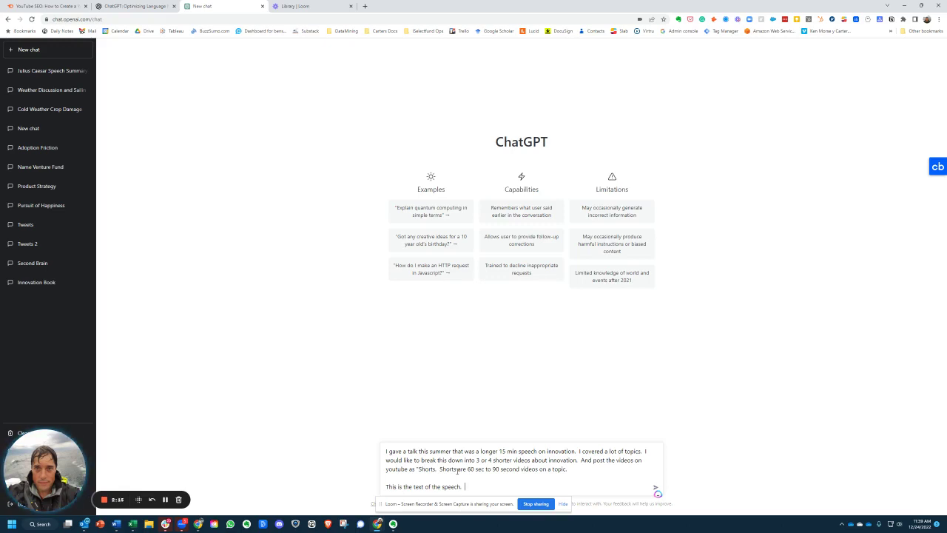
pyautogui.hotkey('shift', 'Return')
pyautogui.hotkey('shift', 'Return')
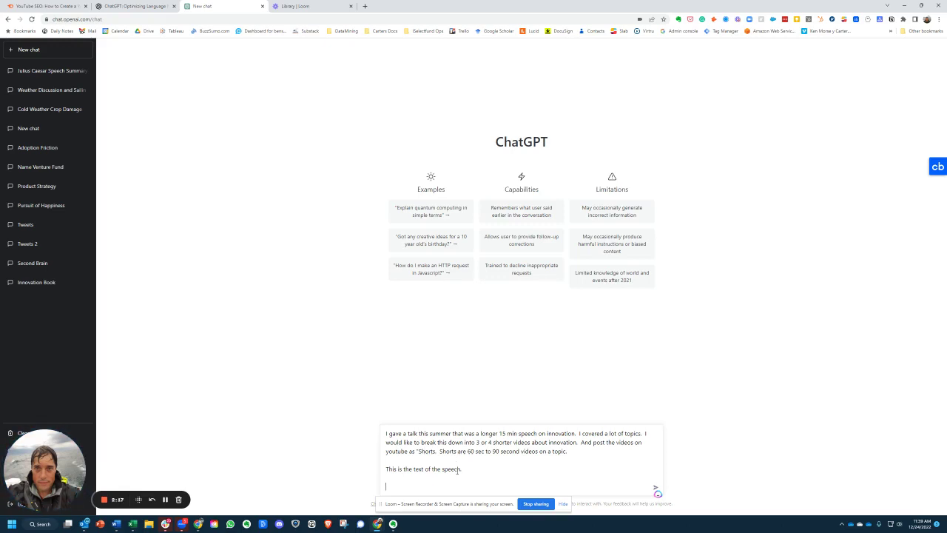
pyautogui.hotkey('ctrl', 'v')
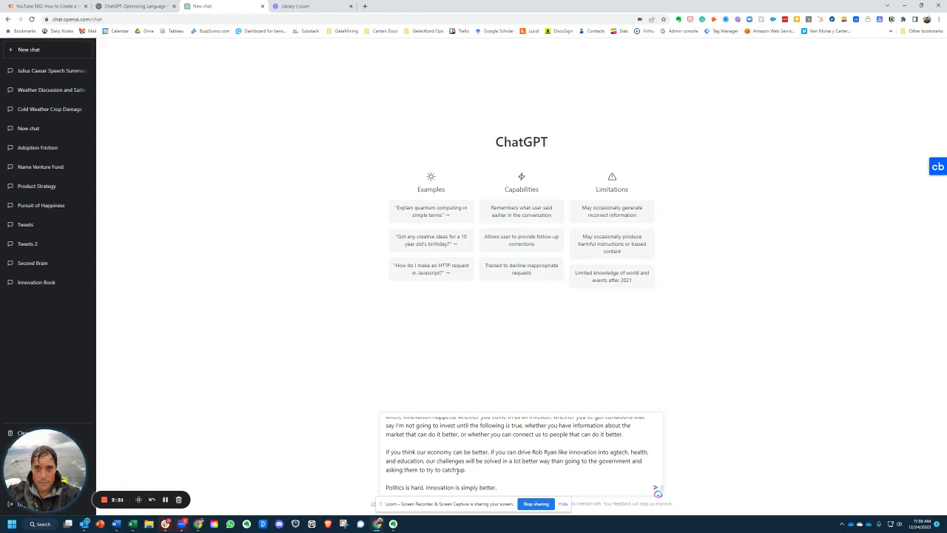
pyautogui.press('Return')
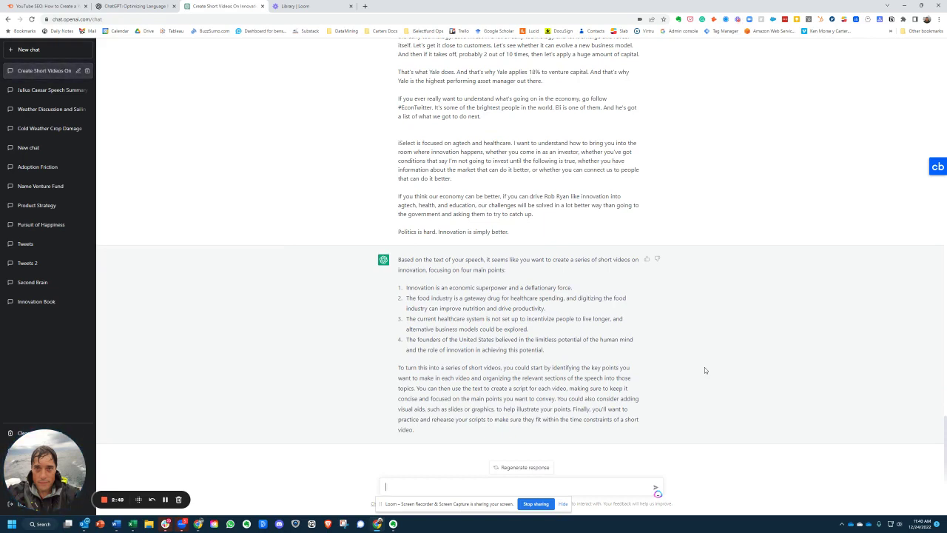
# - Ask "Can you please write a draft script for each of the 4 points you highlight.", correcting the misspelled words before sending
pyautogui.write('can you plese write a draft script for each of the 4')
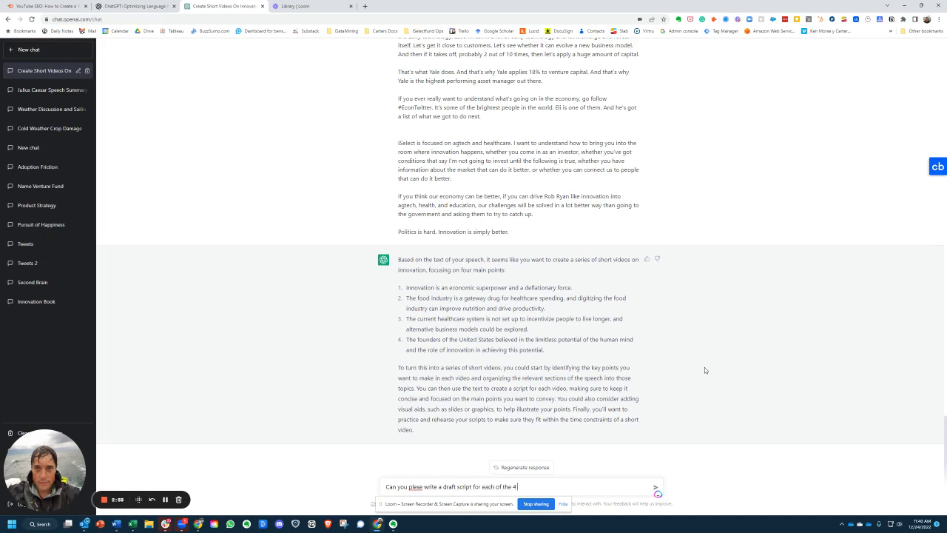
pyautogui.write(' points you heighlight')
pyautogui.rightClick(419, 487)
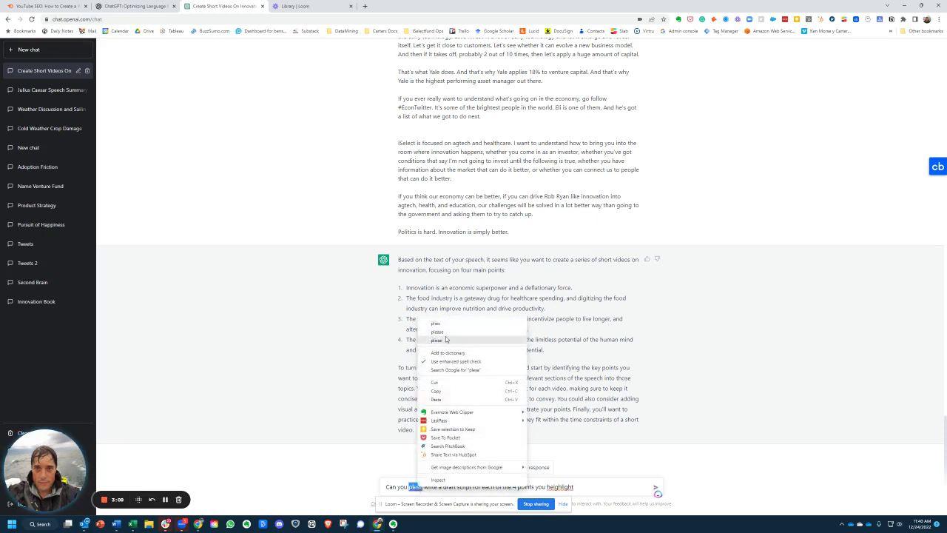
pyautogui.click(444, 339)
pyautogui.rightClick(565, 487)
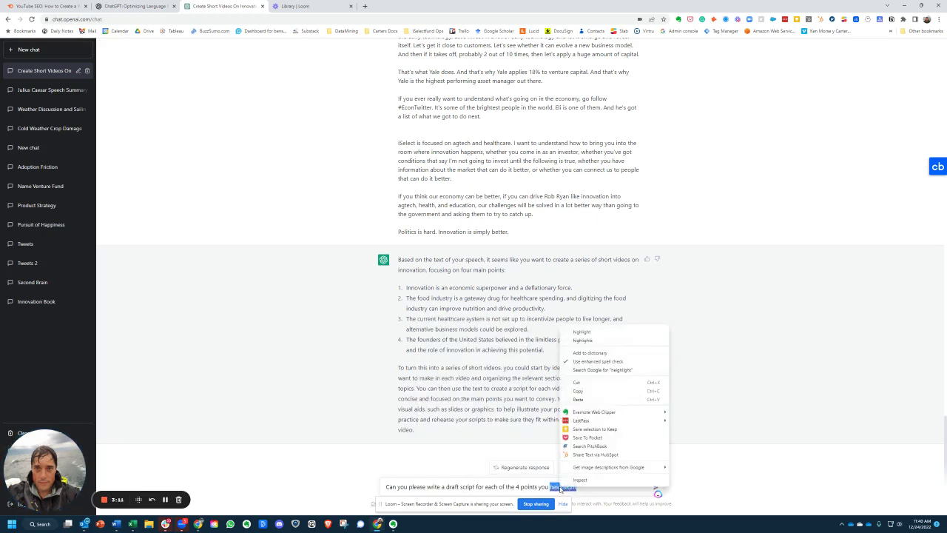
pyautogui.click(592, 333)
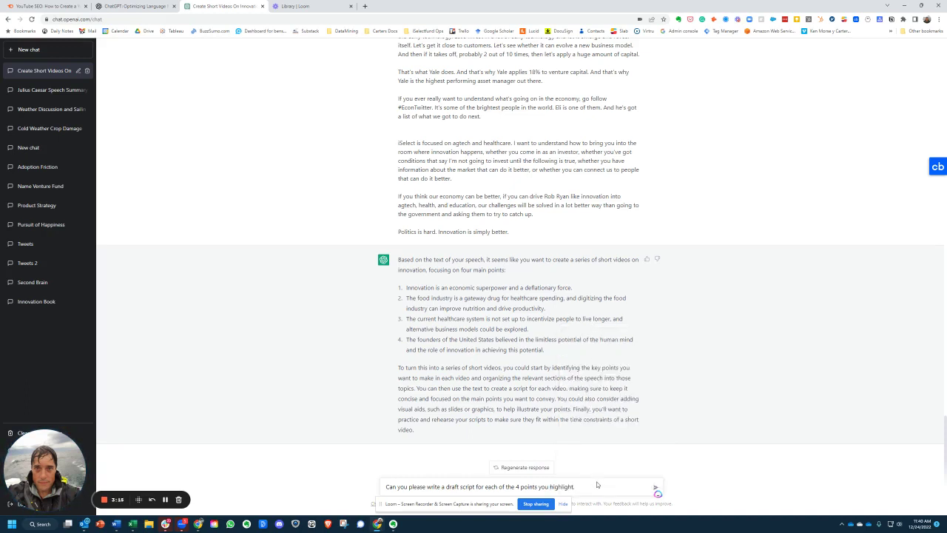
pyautogui.press('Return')
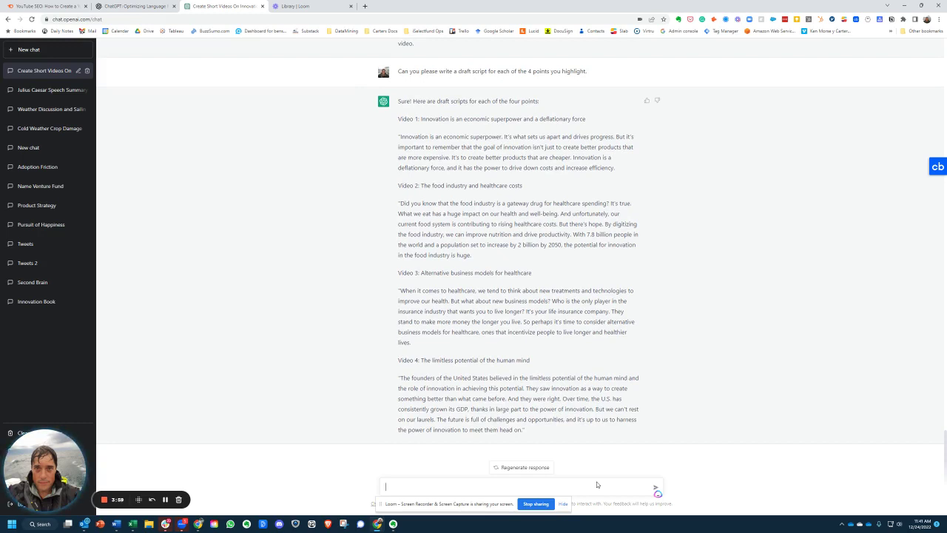
# - Send a follow-up saying the scripts look short, asking to extend each with an example to reinforce the point but keep them under 90secs
pyautogui.write('each of t')
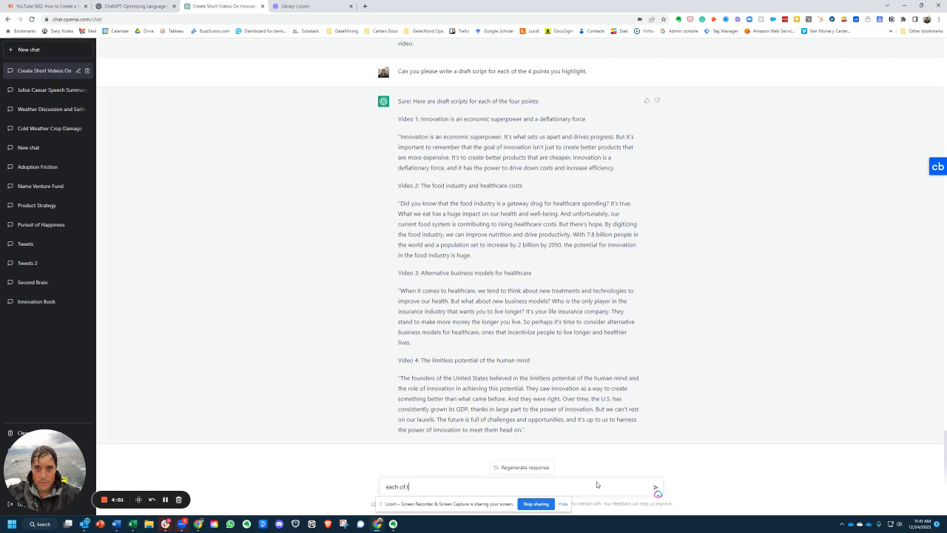
pyautogui.write('hose scripts looks short. Can you extend them a b')
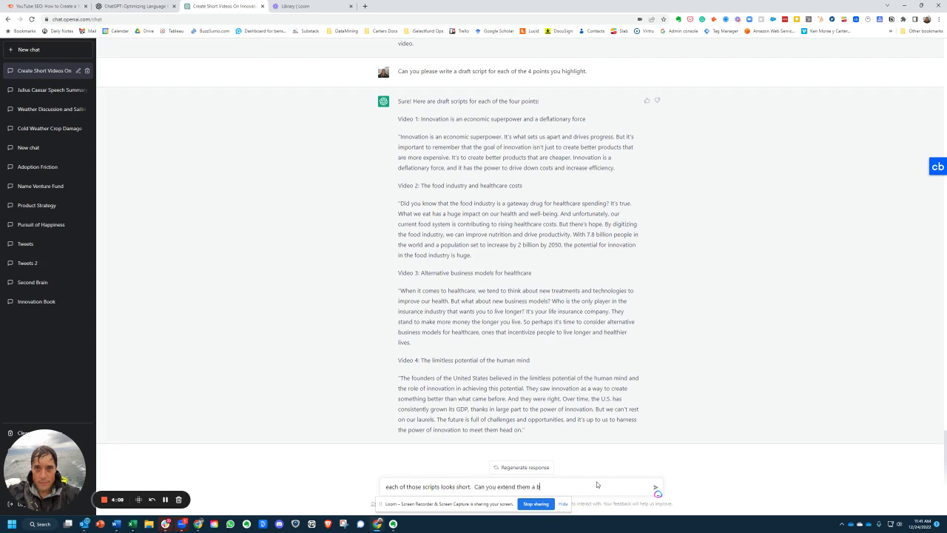
pyautogui.write('it with somample to reinforce the point.  but keep th')
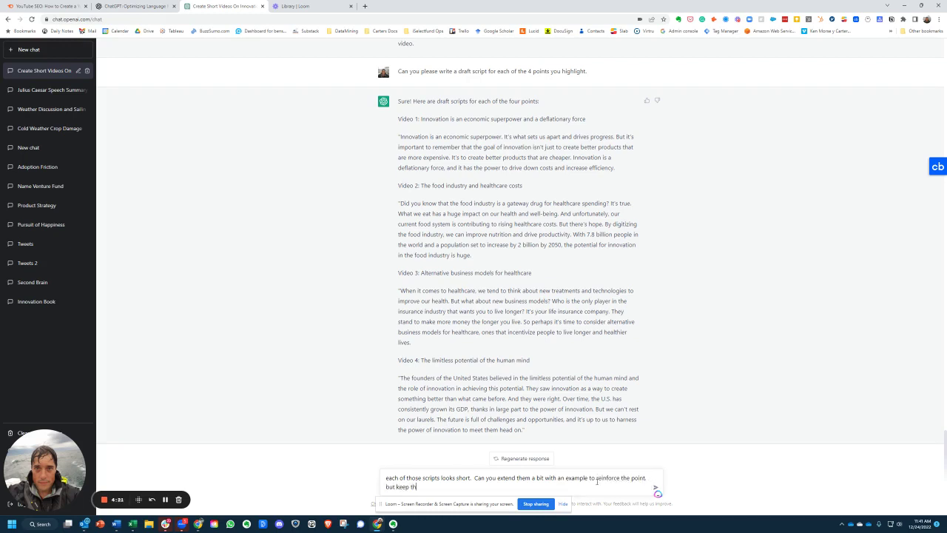
pyautogui.write('em to less tha')
pyautogui.write('ch')
pyautogui.press('Return')
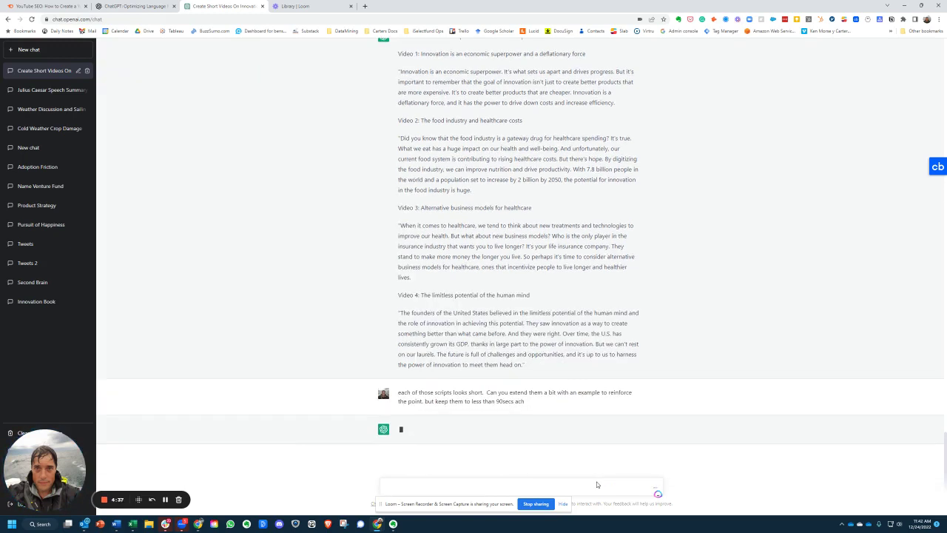